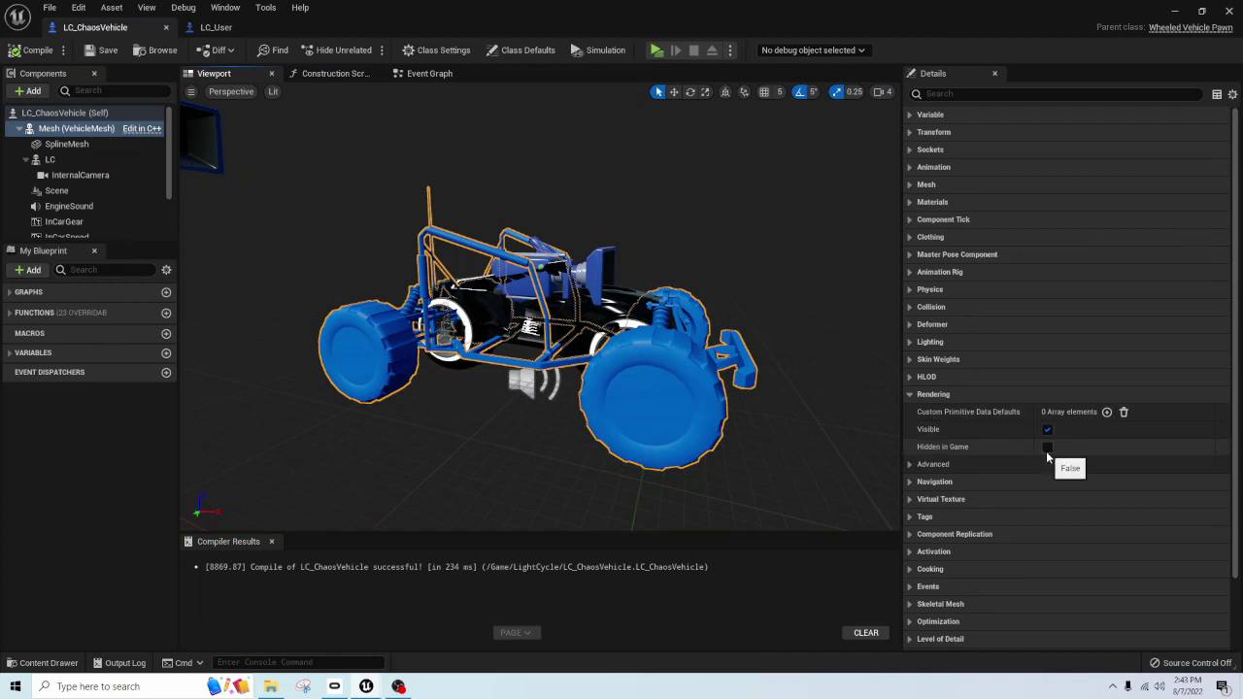
Hide the buggy's vehicle mesh in LC_ChaosVehicle by enabling Hidden in Game and disabling Visible, and compile the blueprint
{"action": "left_click", "coordinate": [1047, 448]}
{"action": "left_click", "coordinate": [1047, 430]}
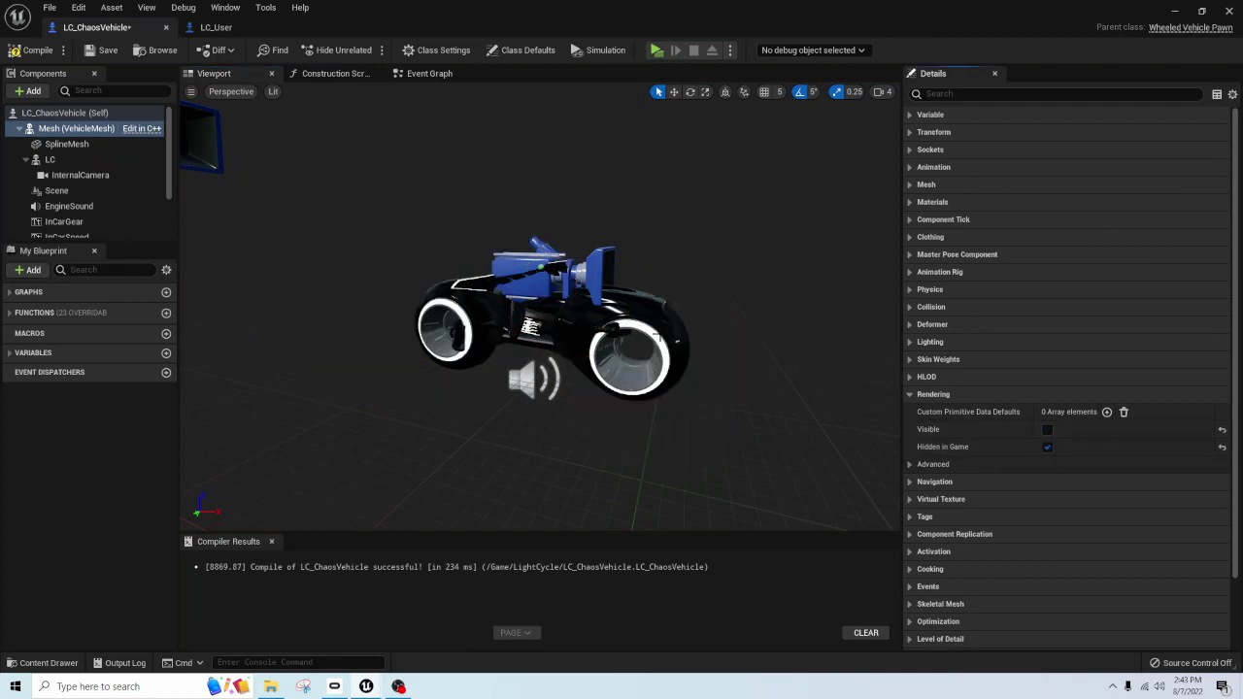
{"action": "left_click", "coordinate": [36, 49]}
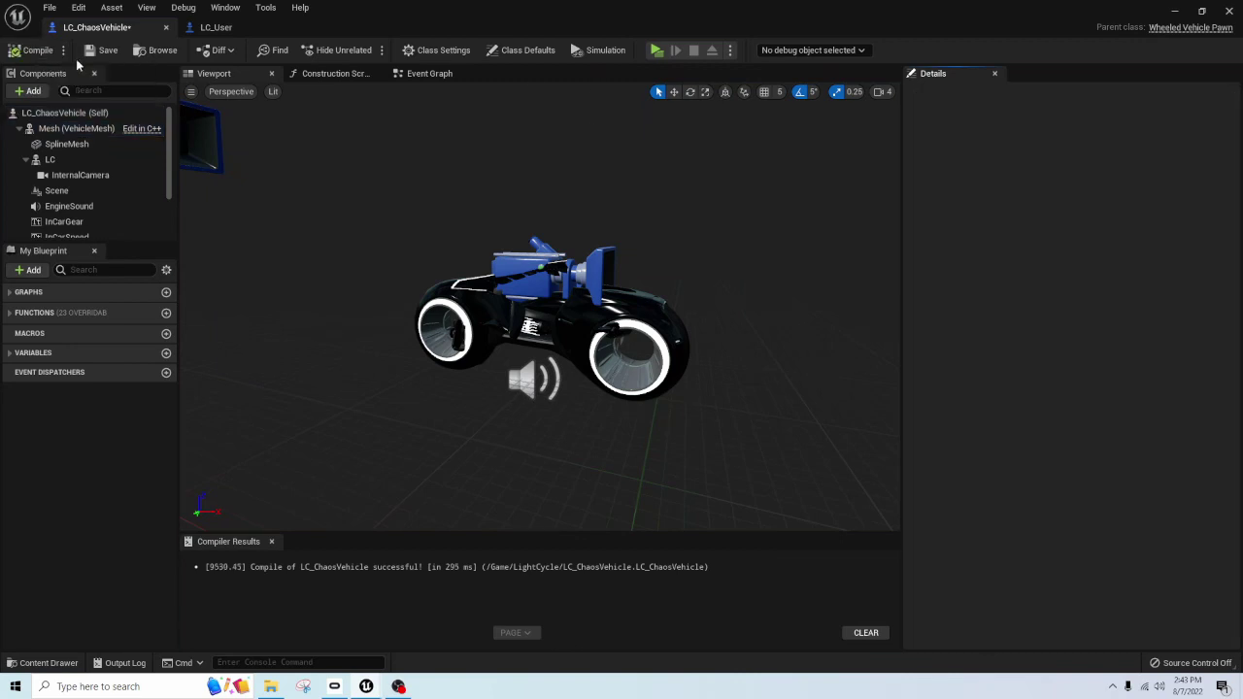
Play-test the VehicleTesting level with LC_ChaosVehicle, steering the bike both ways to check its leaning, and end the session, dismissing the message log
{"action": "left_click", "coordinate": [1176, 11]}
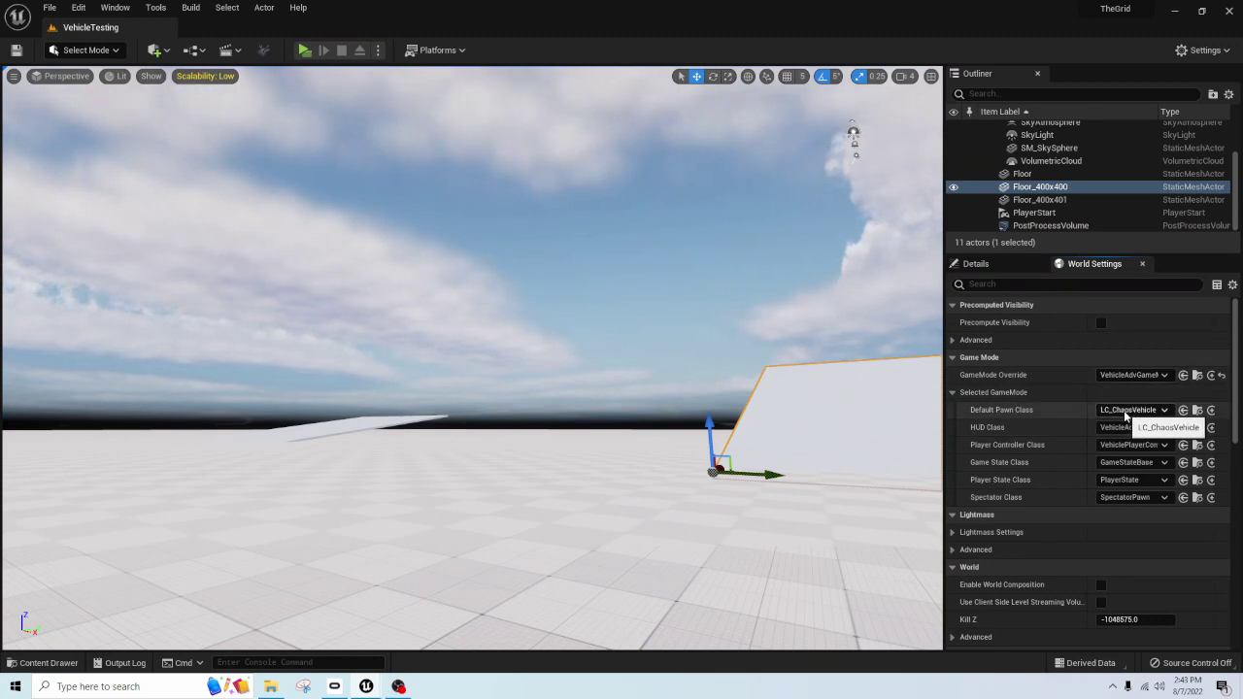
{"action": "left_click", "coordinate": [304, 50]}
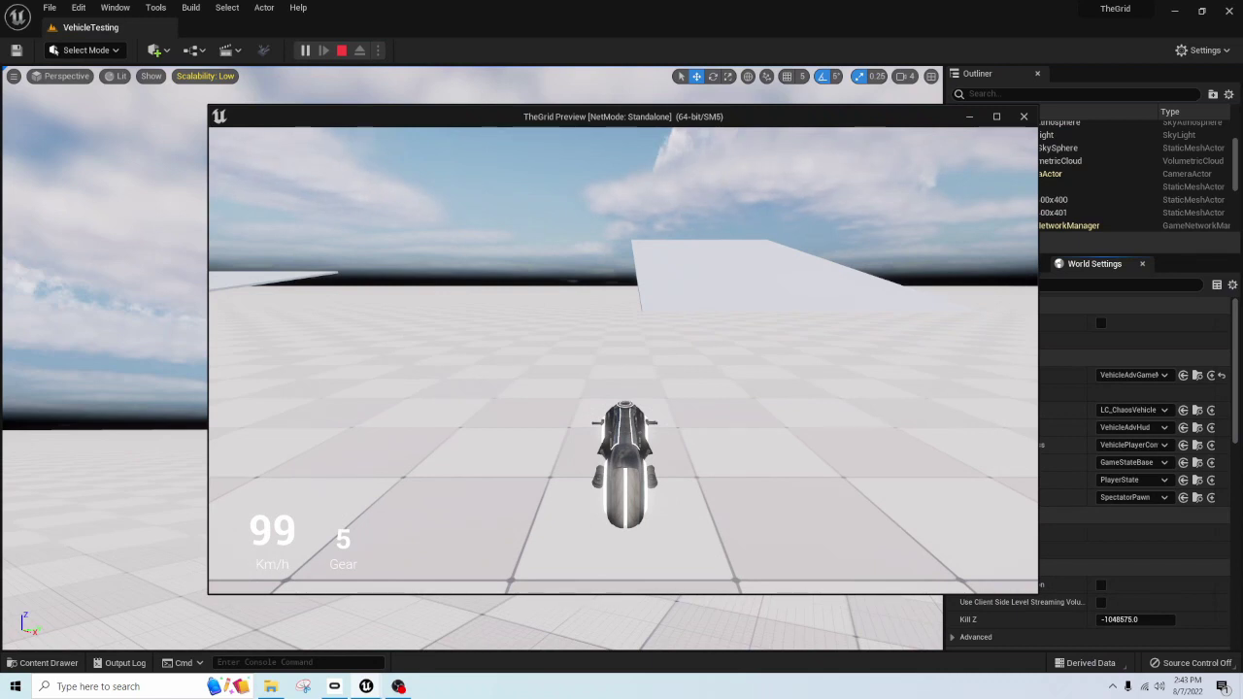
{"action": "key", "text": "a"}
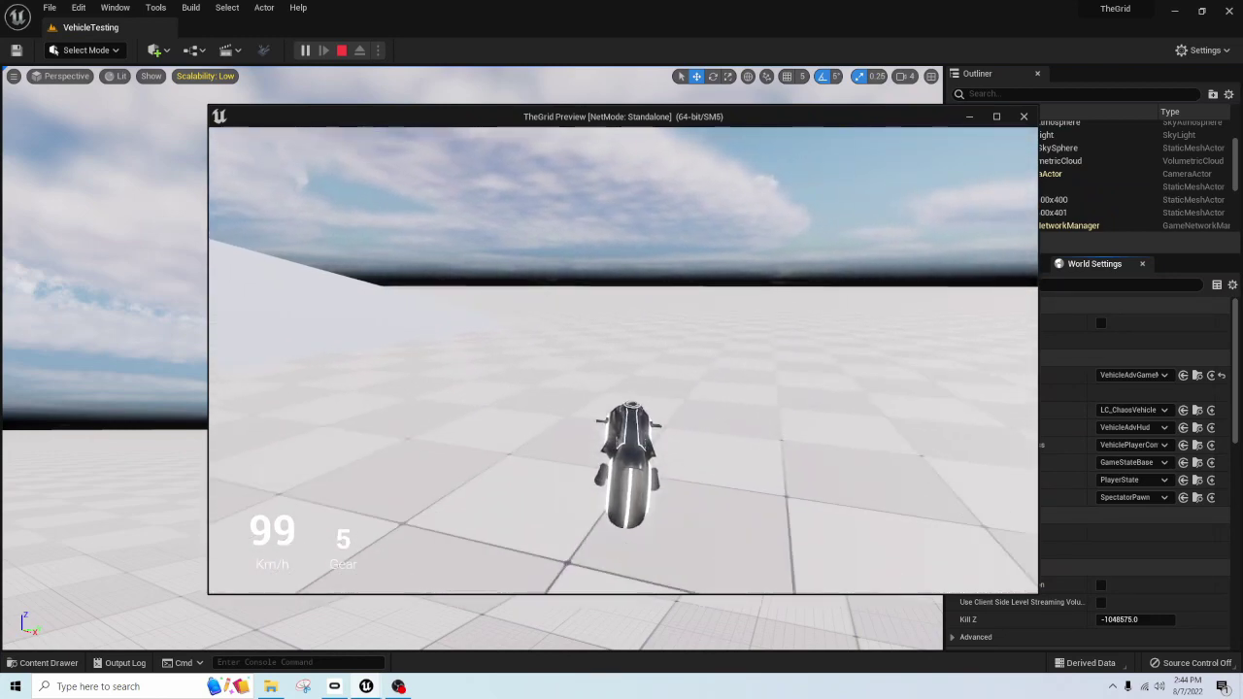
{"action": "key", "text": "d"}
{"action": "key", "text": "a"}
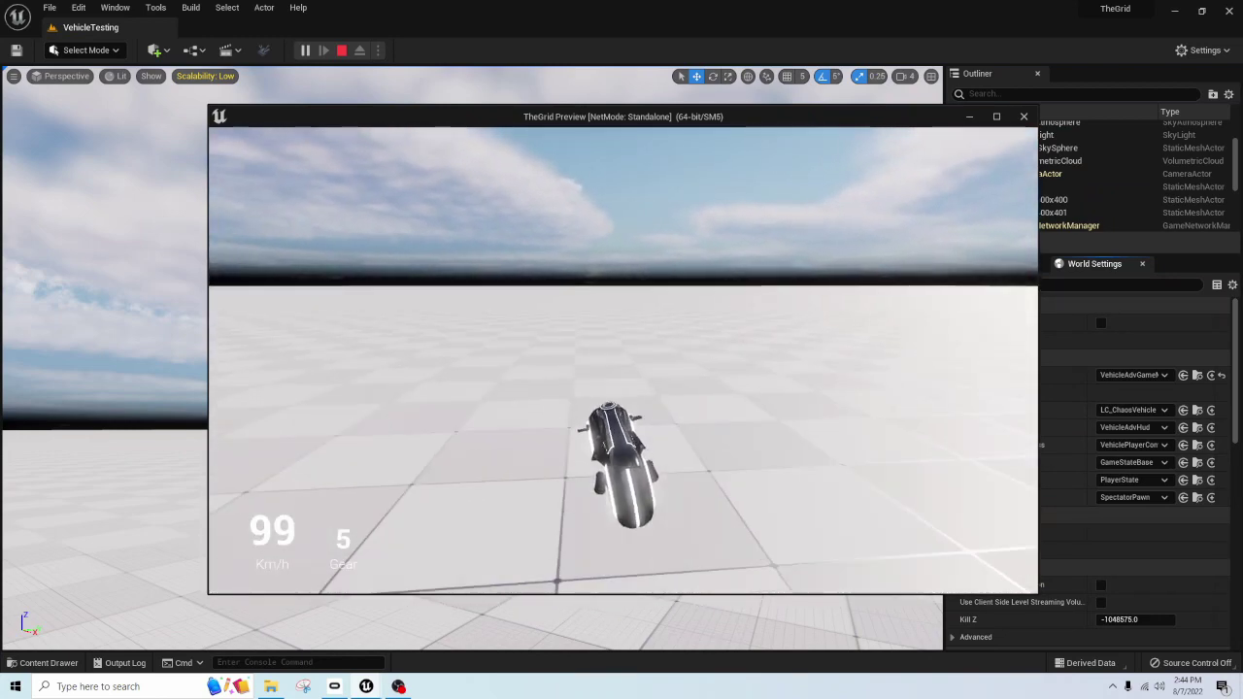
{"action": "key", "text": "d"}
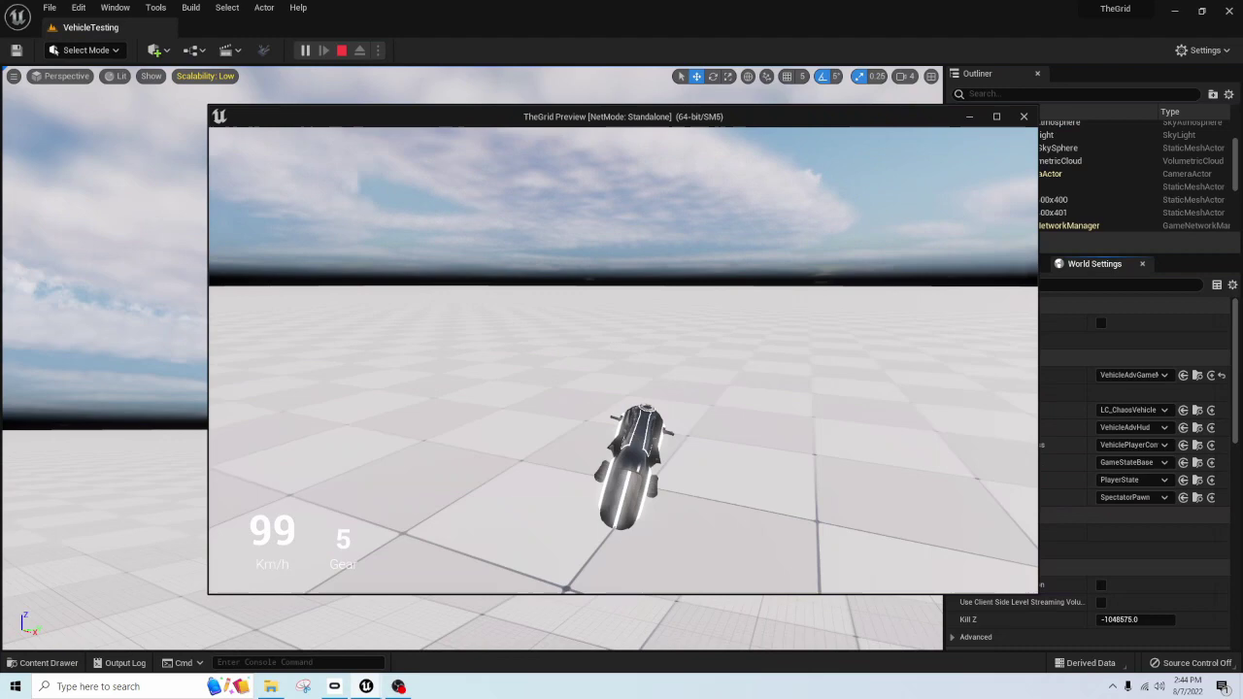
{"action": "key", "text": "d"}
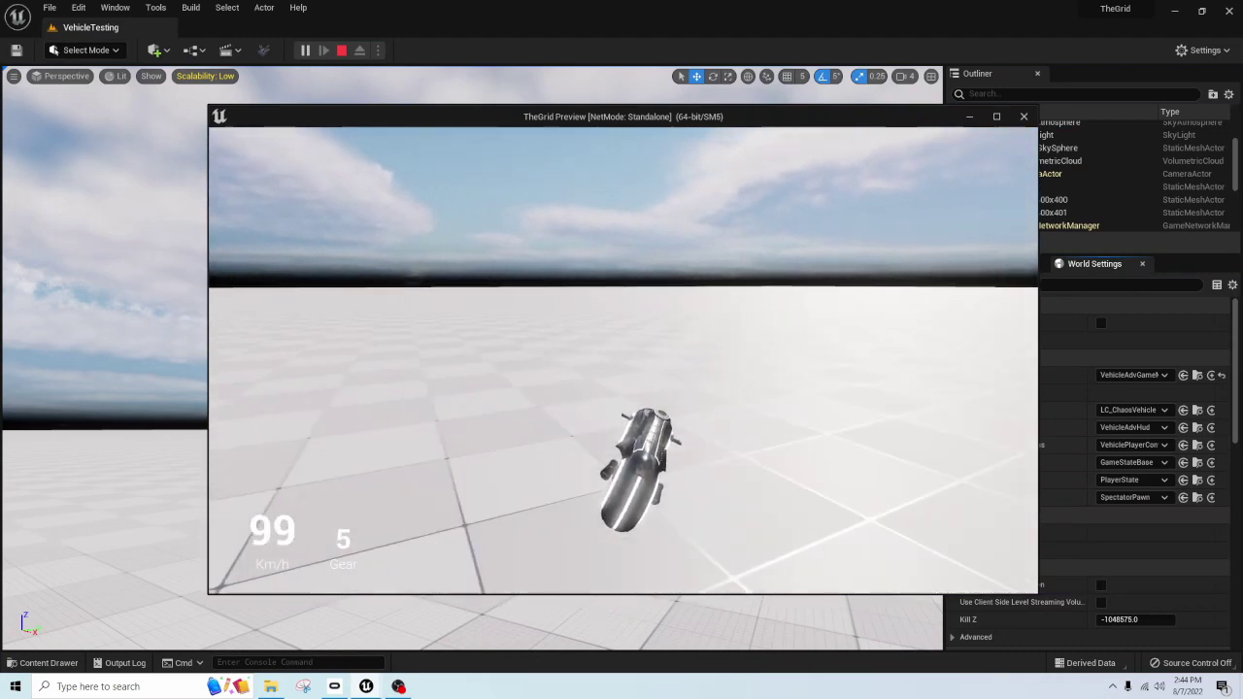
{"action": "key", "text": "d"}
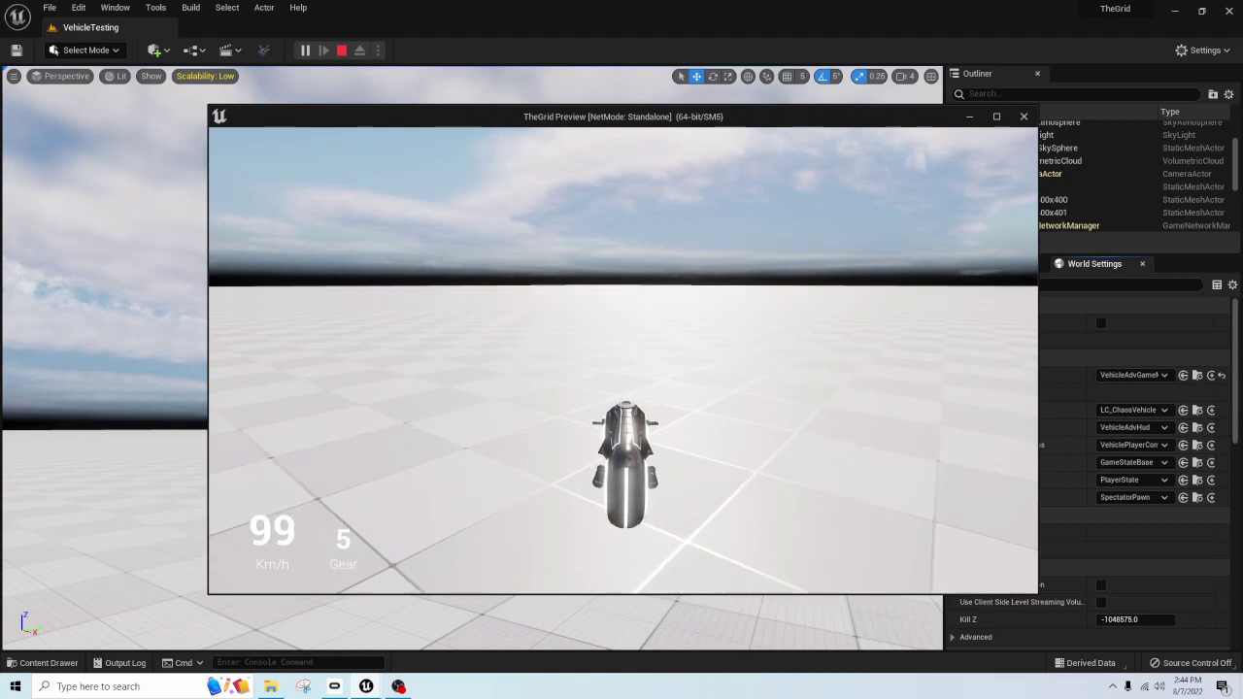
{"action": "key", "text": "d"}
{"action": "key", "text": "a"}
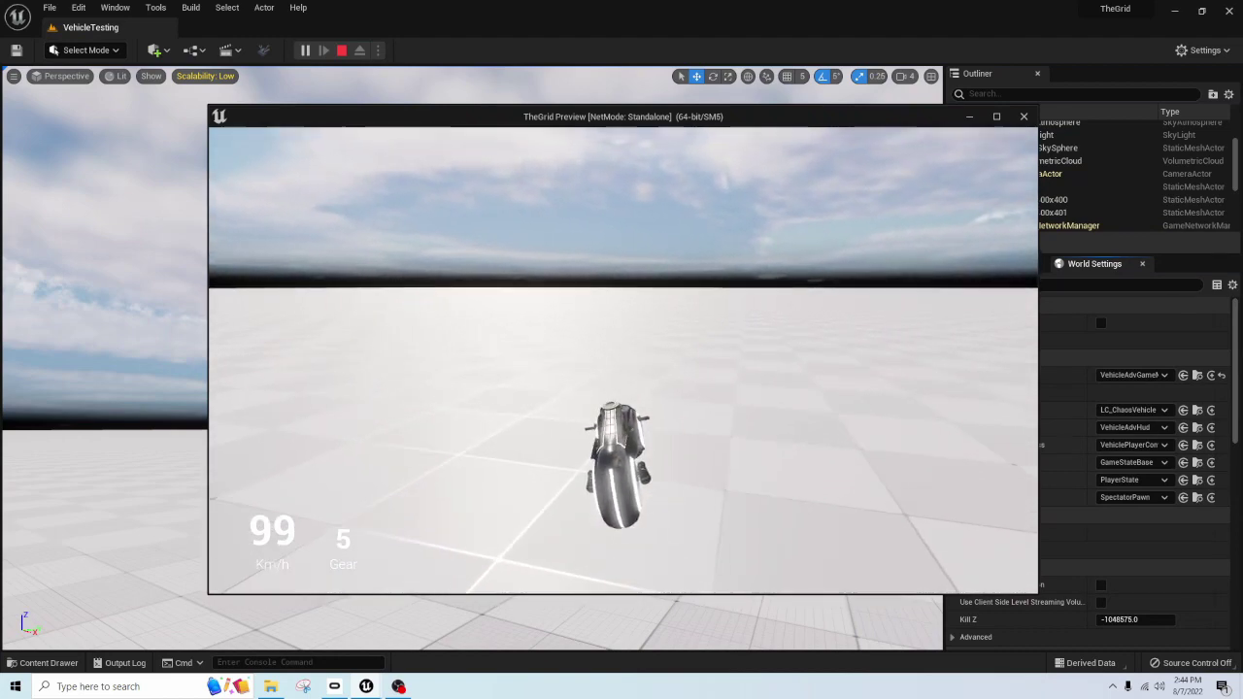
{"action": "key", "text": "d"}
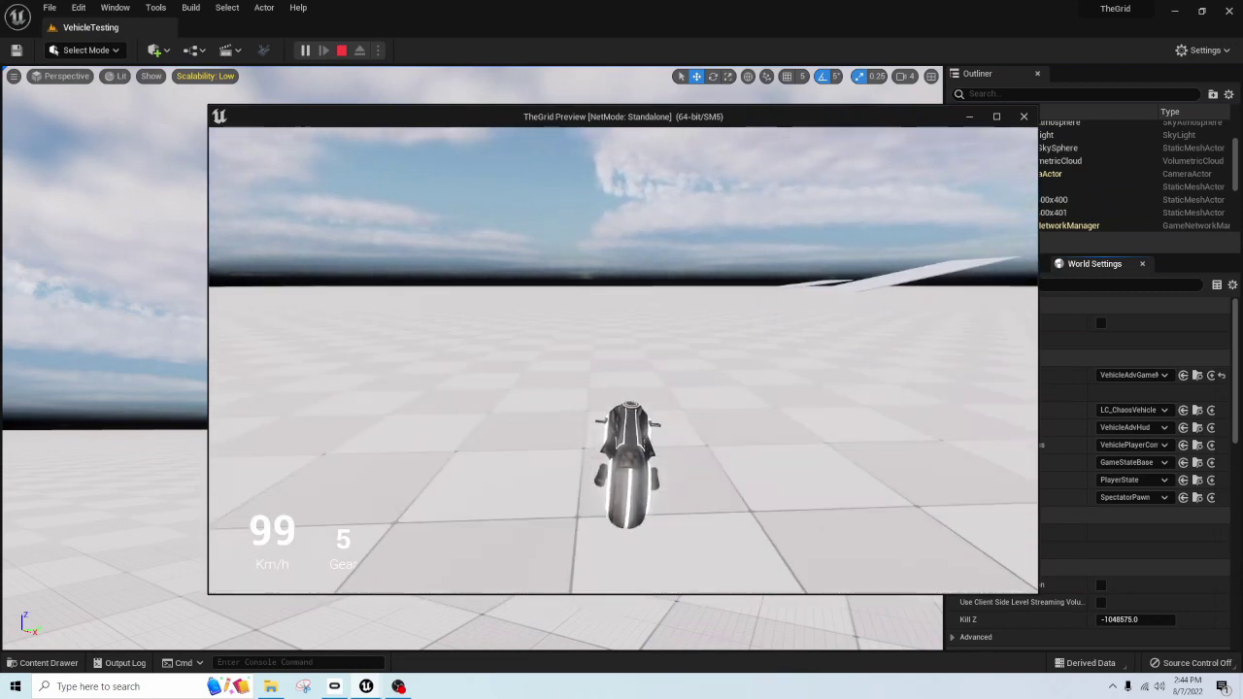
{"action": "key", "text": "a"}
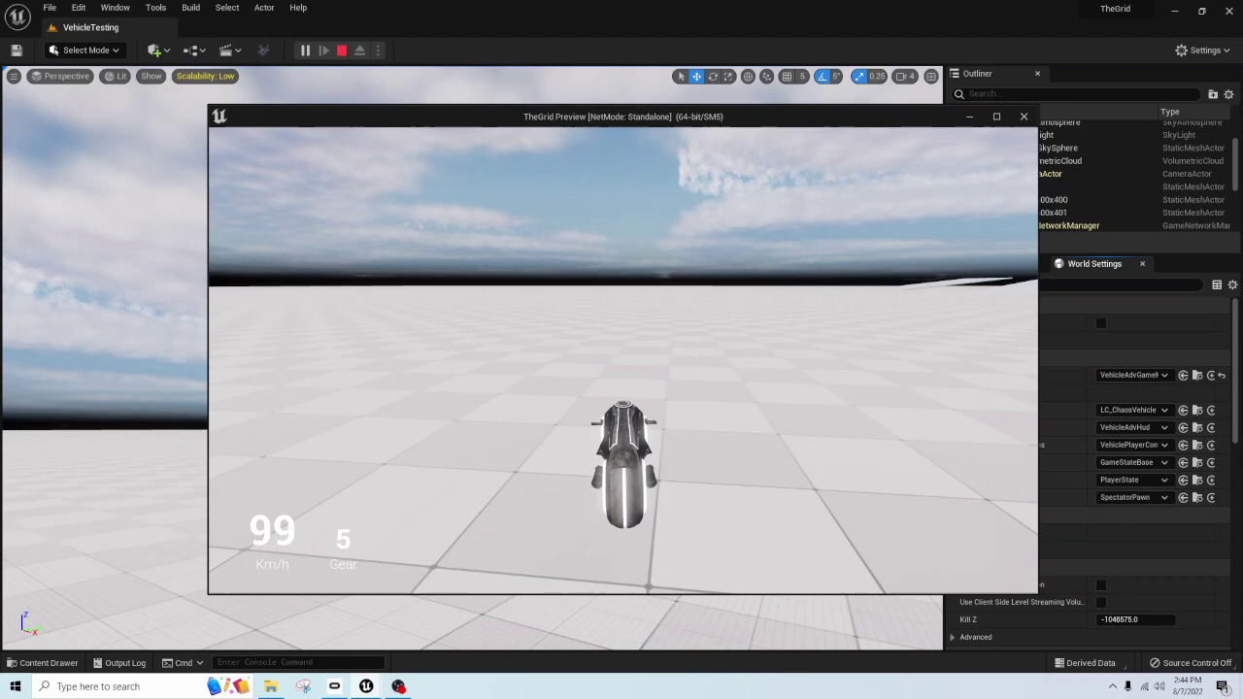
{"action": "key", "text": "Escape"}
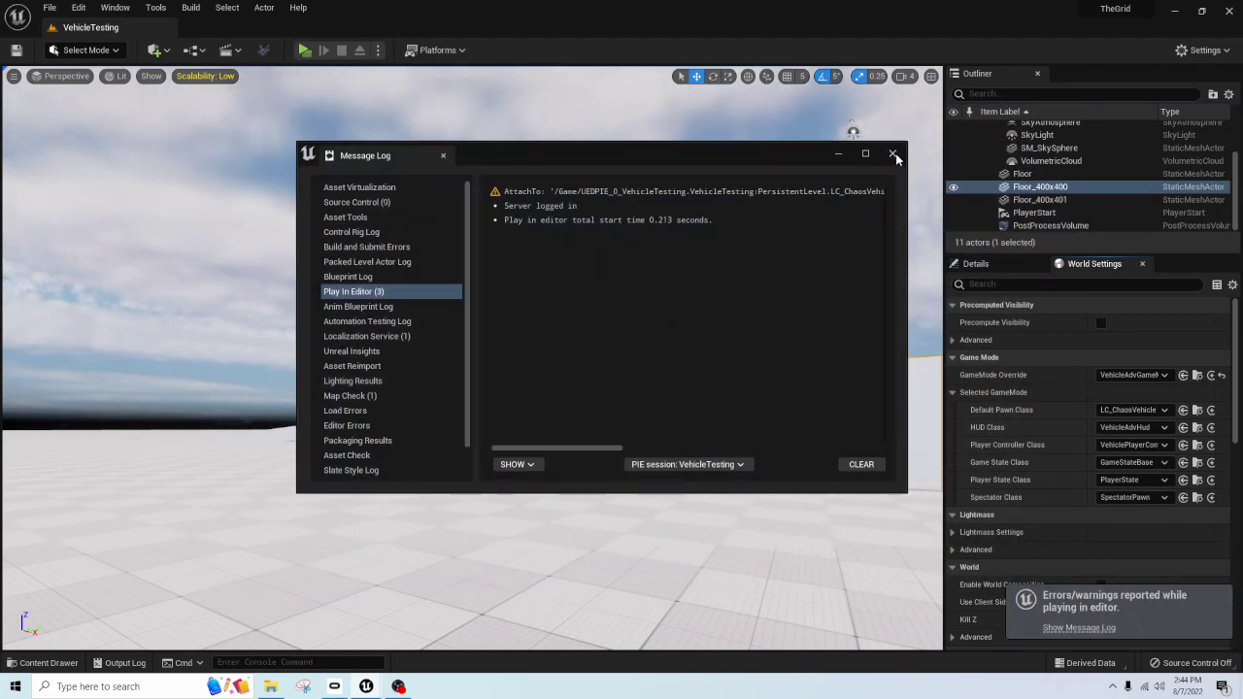
{"action": "left_click", "coordinate": [892, 155]}
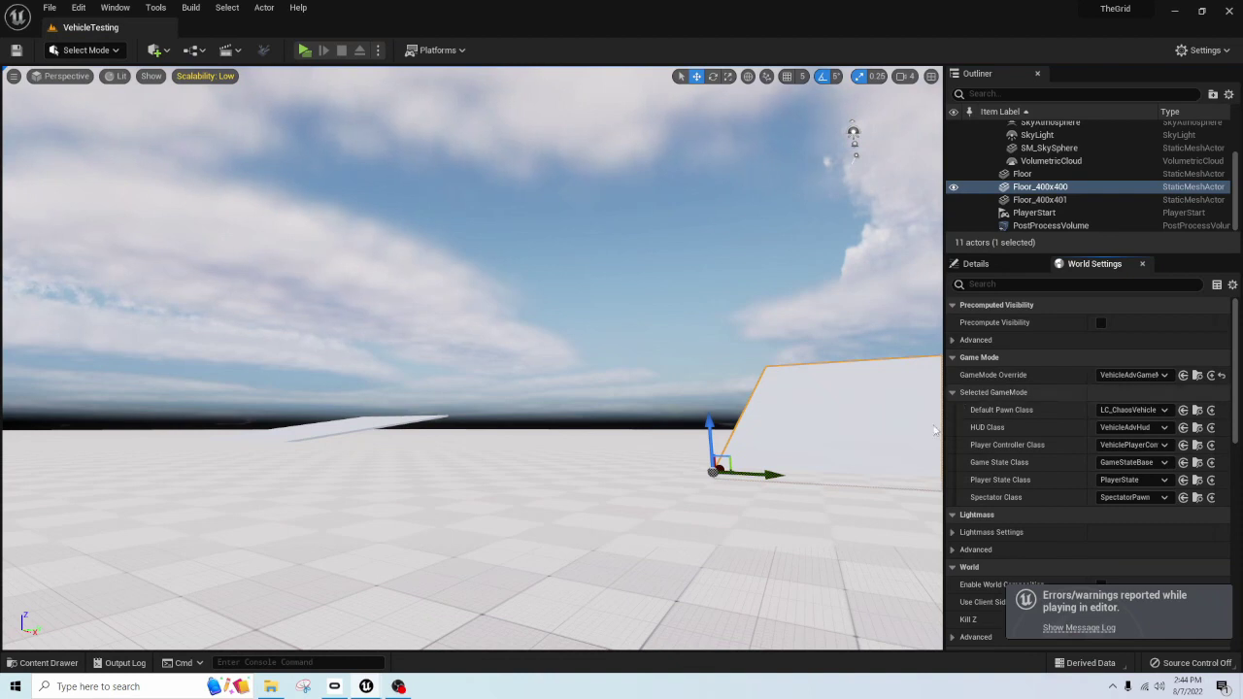
Set the level's Default Pawn Class to LC_User, and inspect the vehicle mesh and Box components in the LC_User blueprint
{"action": "left_click", "coordinate": [1145, 411]}
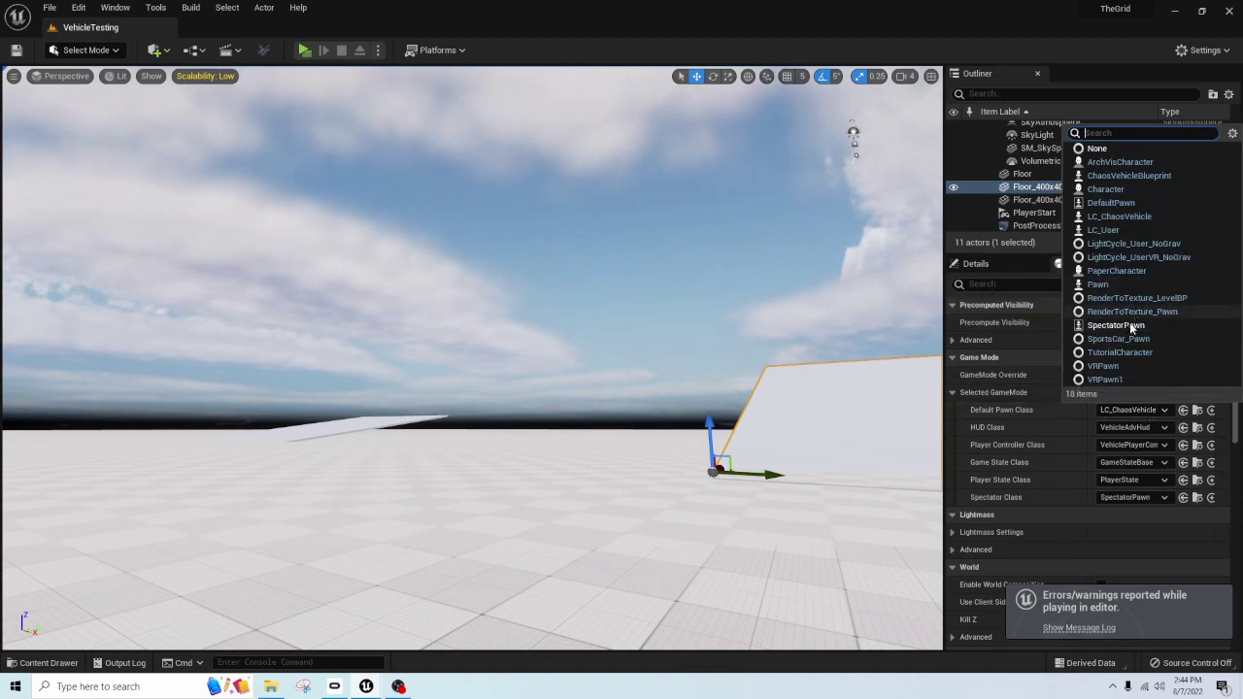
{"action": "left_click", "coordinate": [1105, 231]}
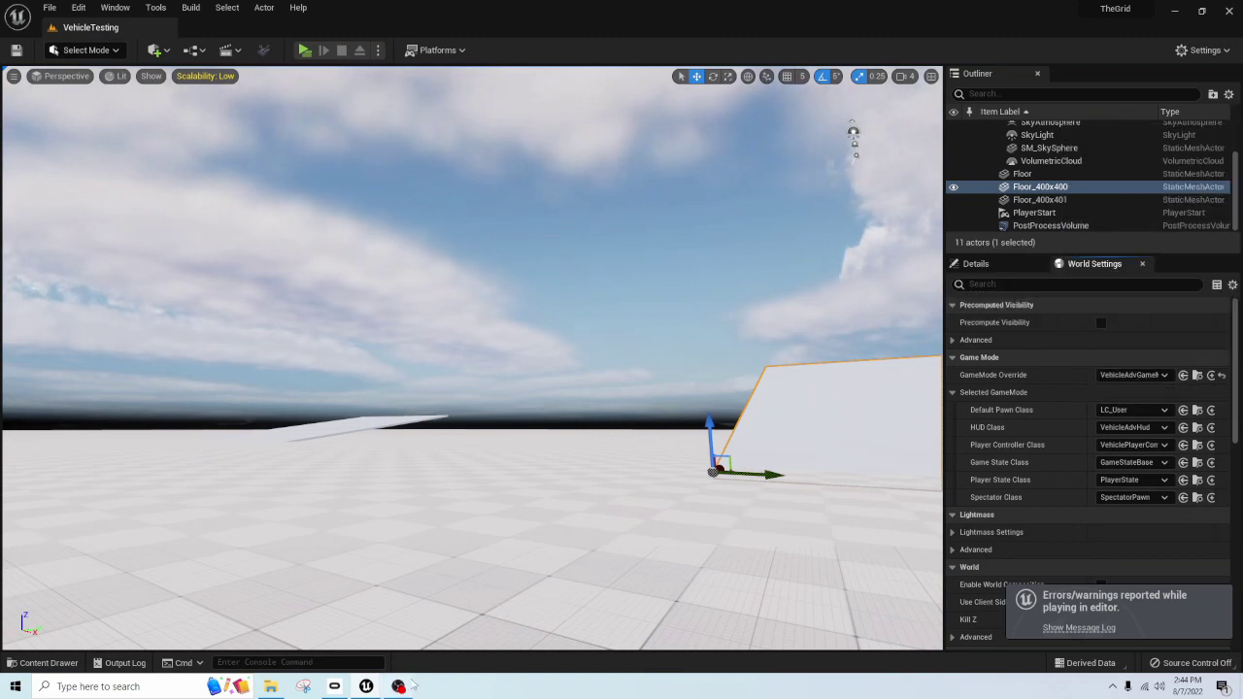
{"action": "mouse_move", "coordinate": [367, 687]}
{"action": "left_click", "coordinate": [414, 632]}
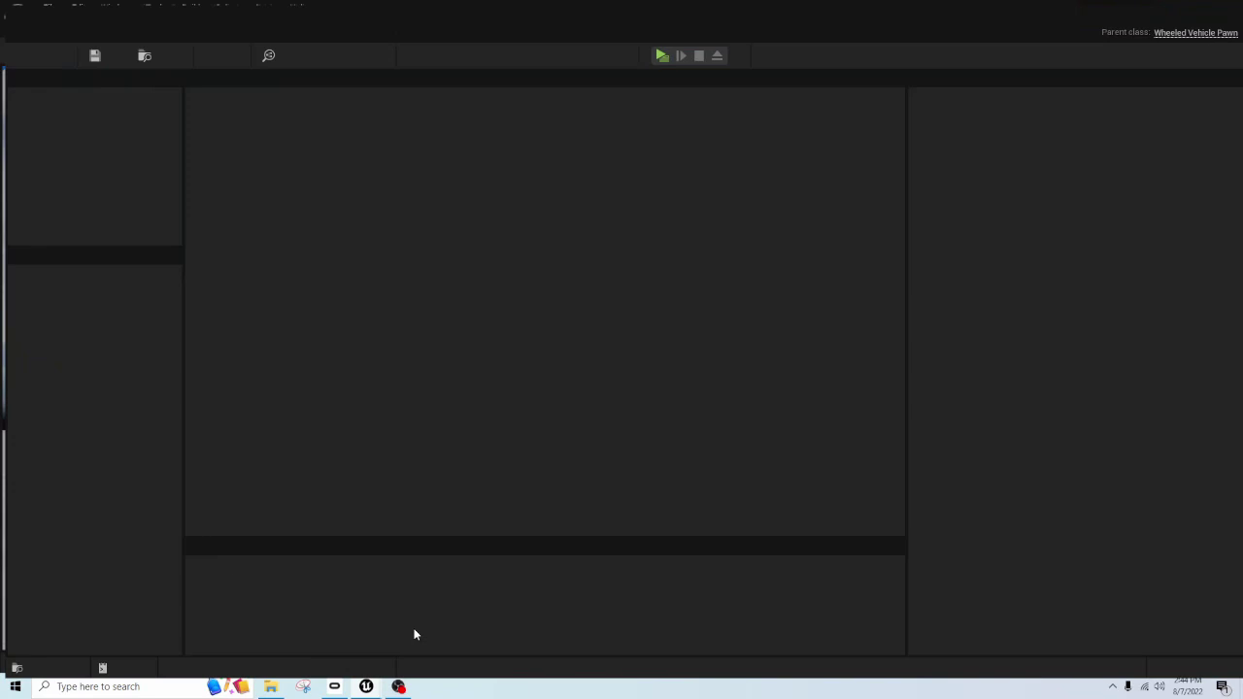
{"action": "left_click", "coordinate": [245, 31]}
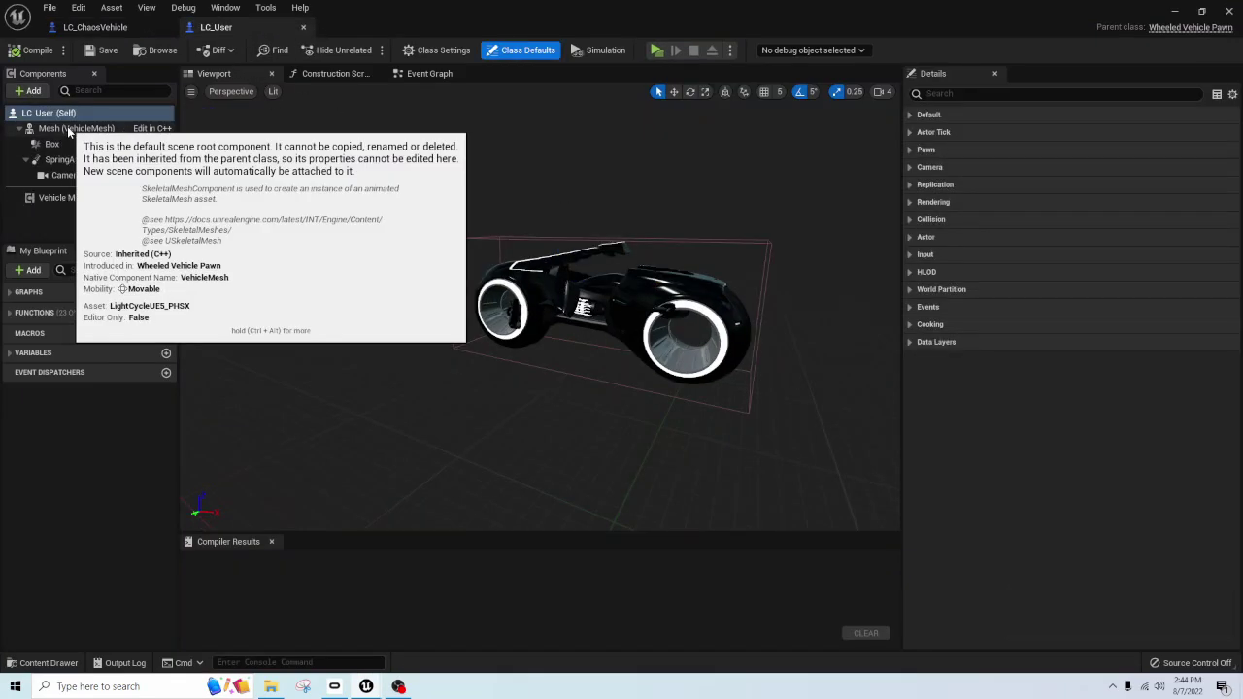
{"action": "left_click", "coordinate": [65, 129]}
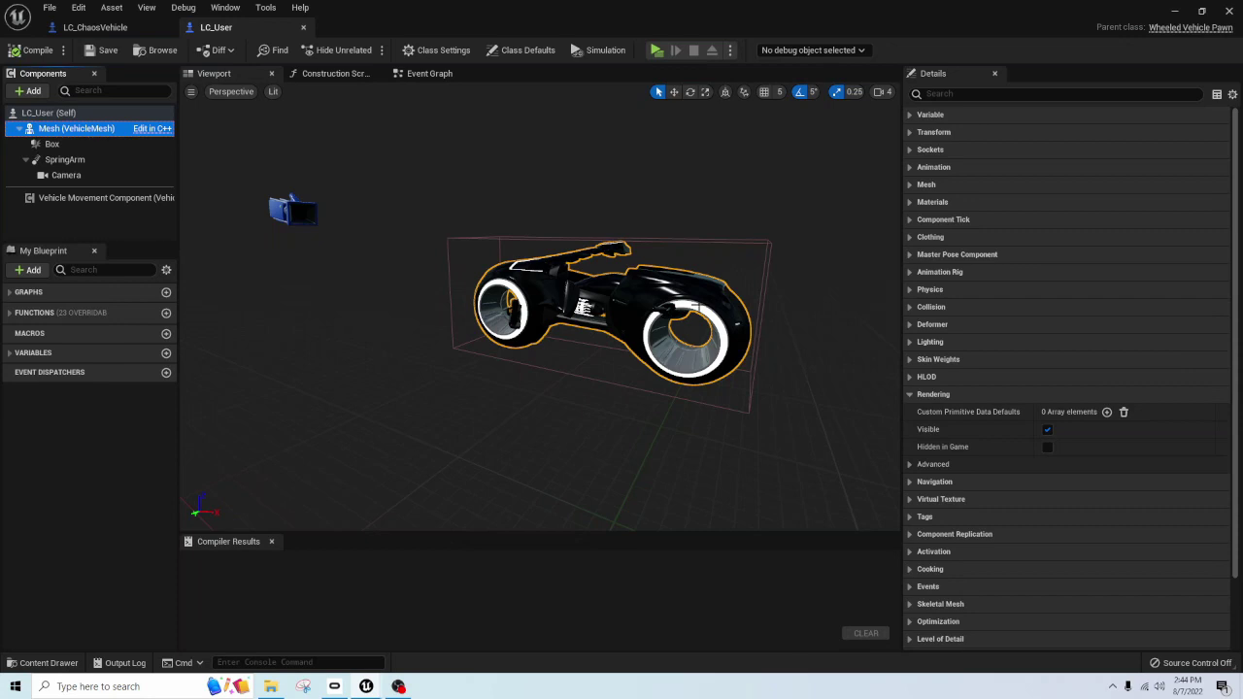
{"action": "left_click", "coordinate": [66, 145]}
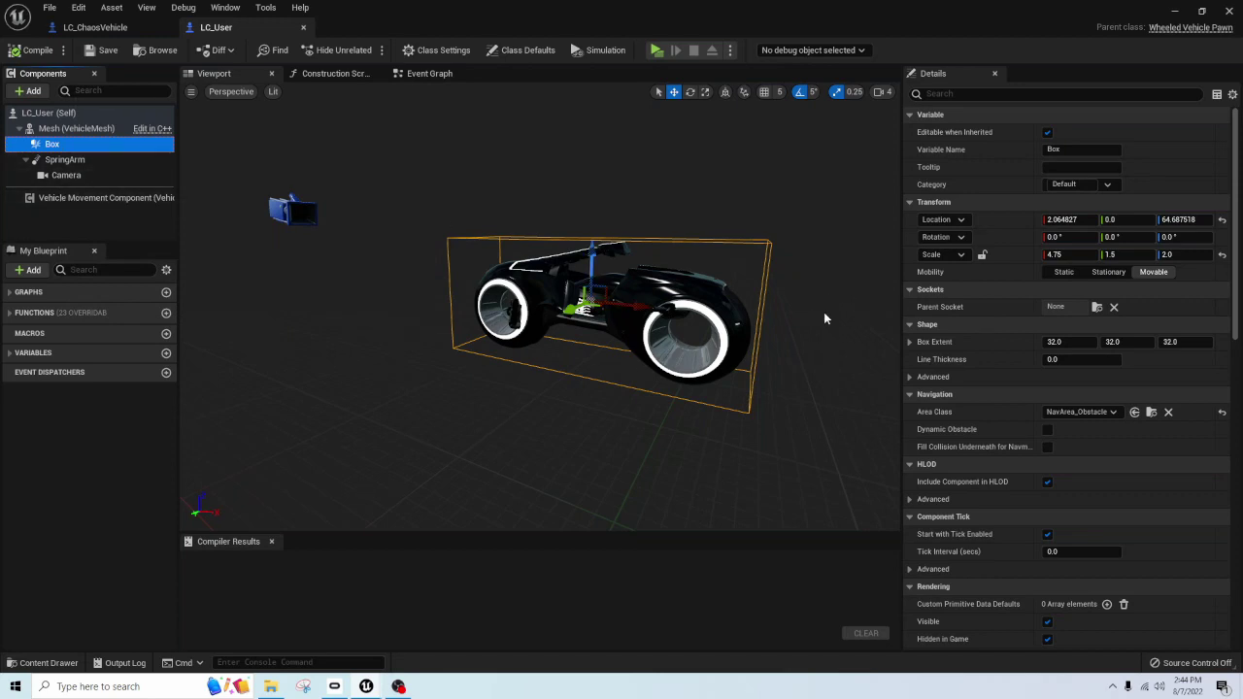
Play-test the LC_User bike, steering both ways and switching between wireframe and lit views to examine its collision, and end the session
{"action": "left_click", "coordinate": [657, 49]}
{"action": "left_click", "coordinate": [619, 266]}
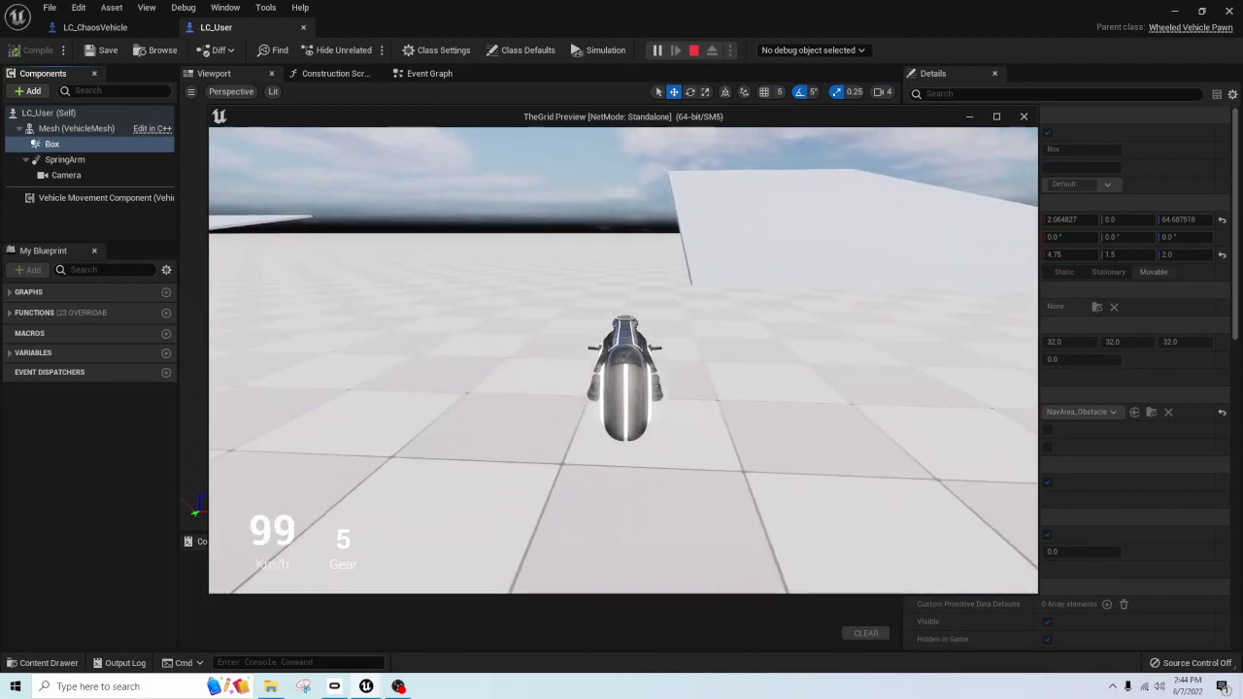
{"action": "key", "text": "a"}
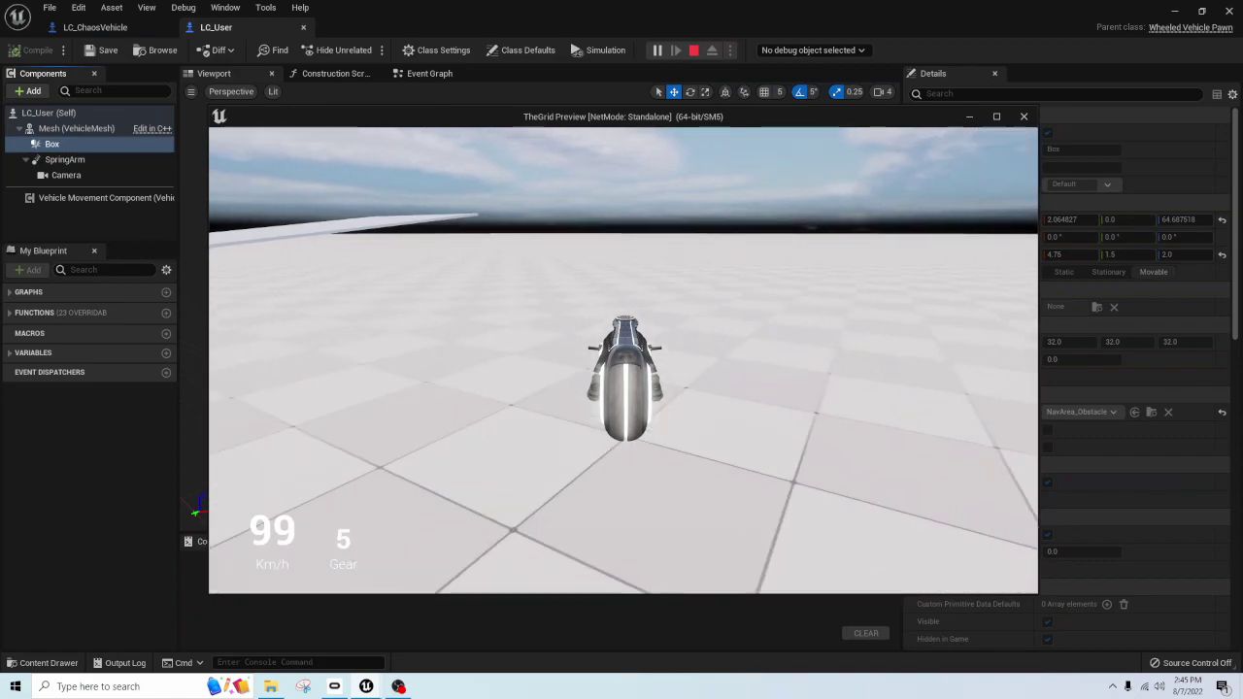
{"action": "key", "text": "F1"}
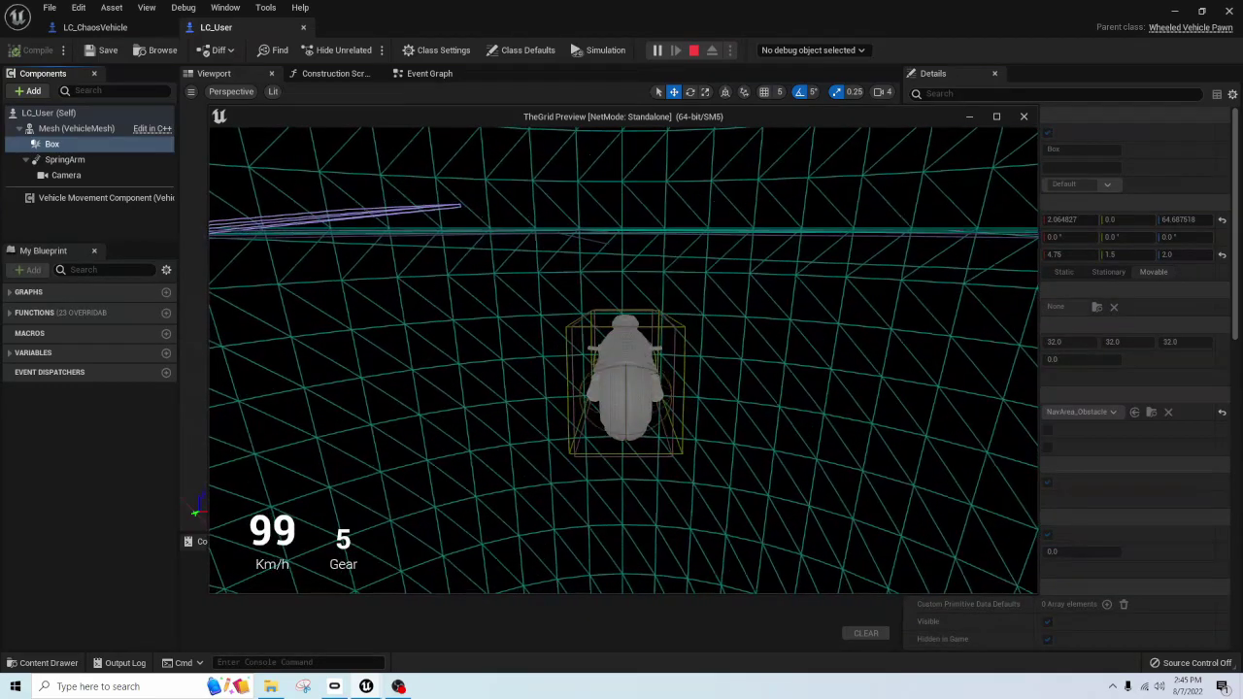
{"action": "key", "text": "F3"}
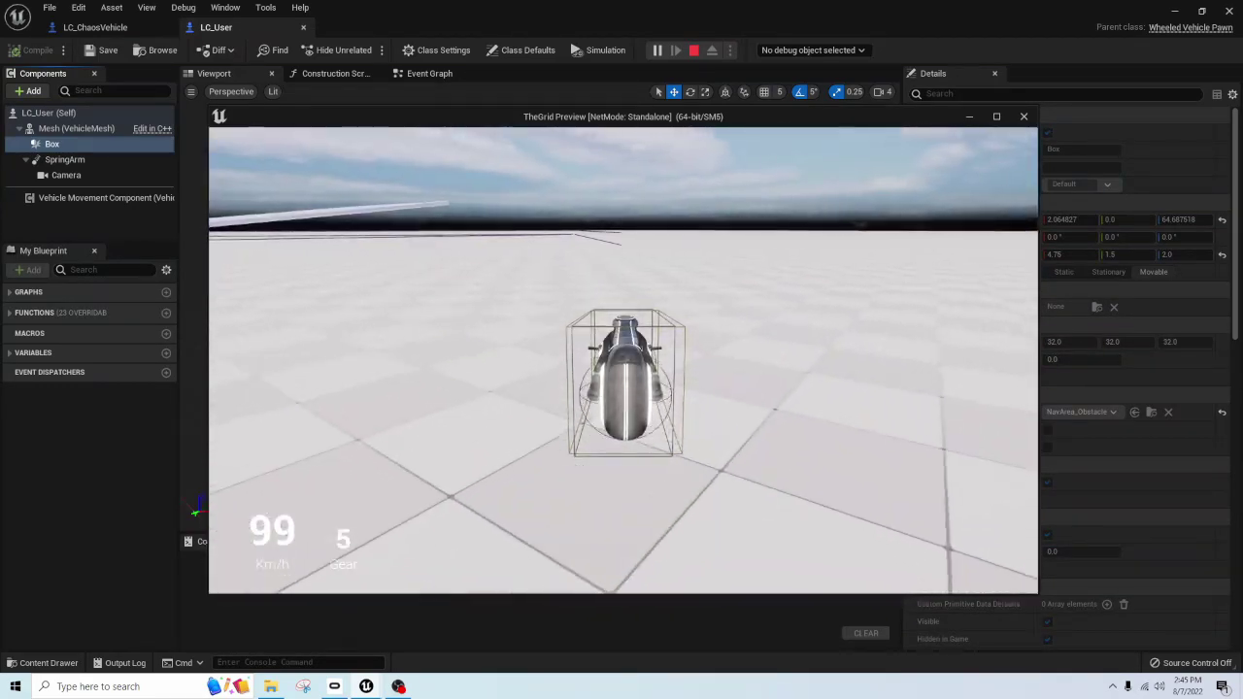
{"action": "key", "text": "d"}
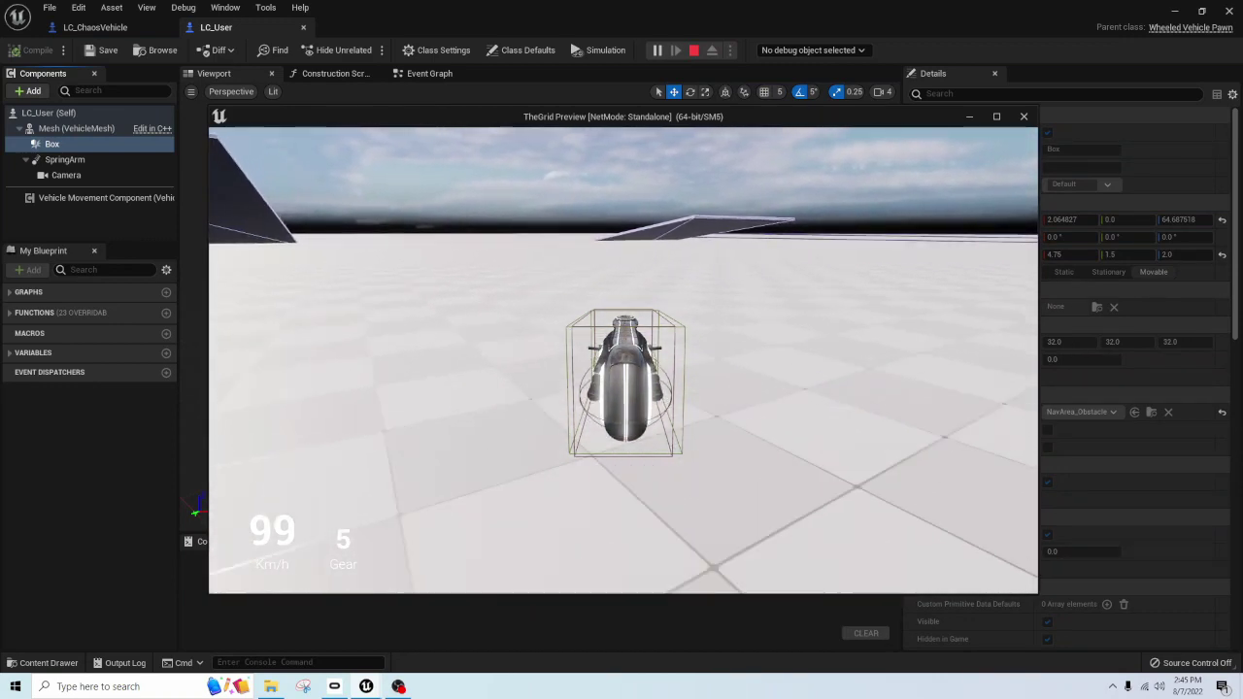
{"action": "key", "text": "F1"}
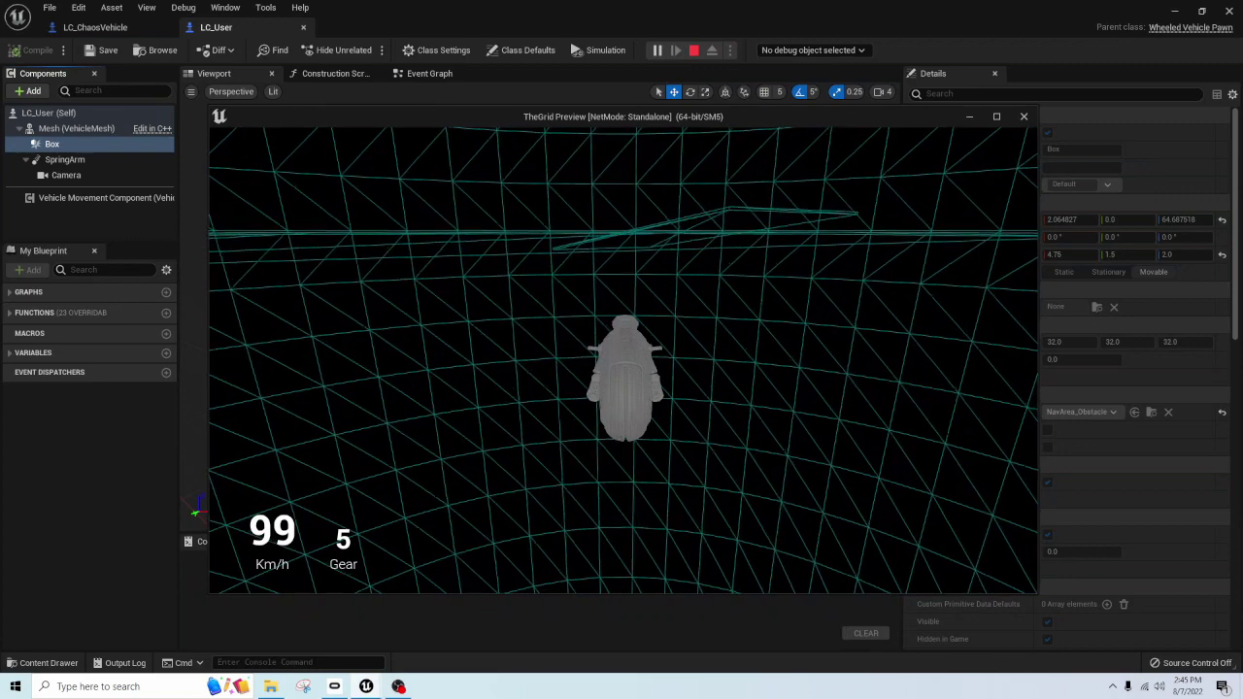
{"action": "key", "text": "F3"}
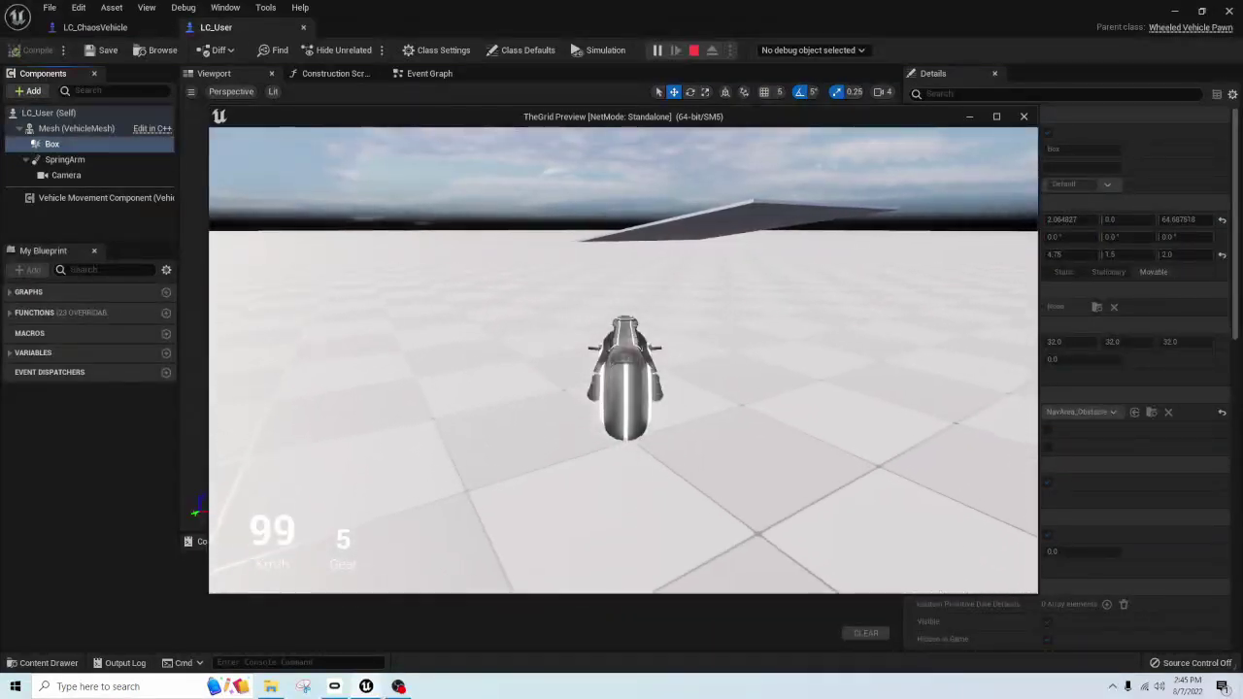
{"action": "key", "text": "a"}
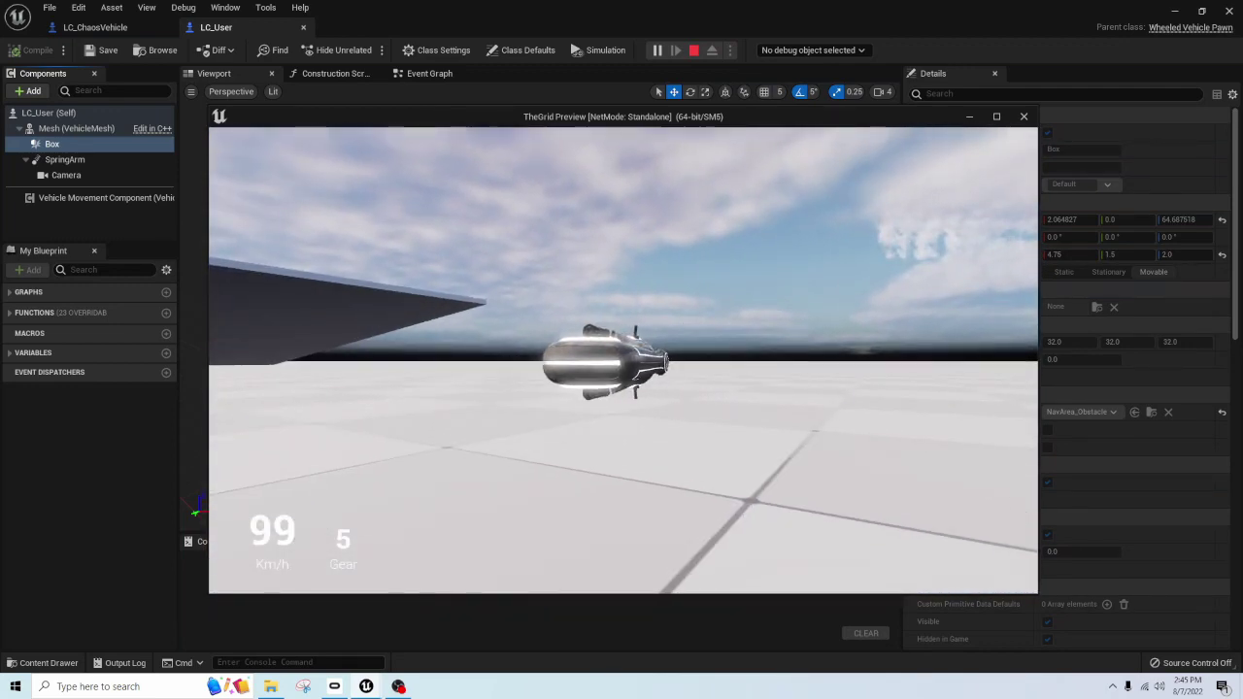
{"action": "key", "text": "Escape"}
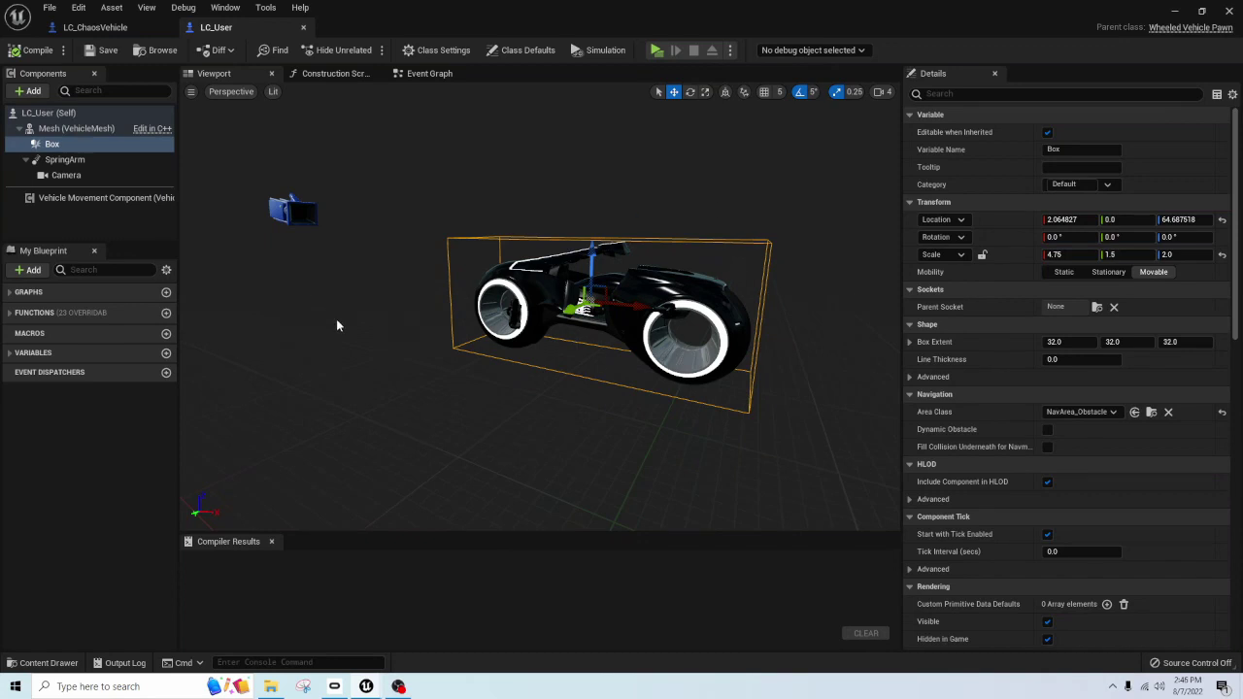
{"action": "left_click", "coordinate": [95, 28]}
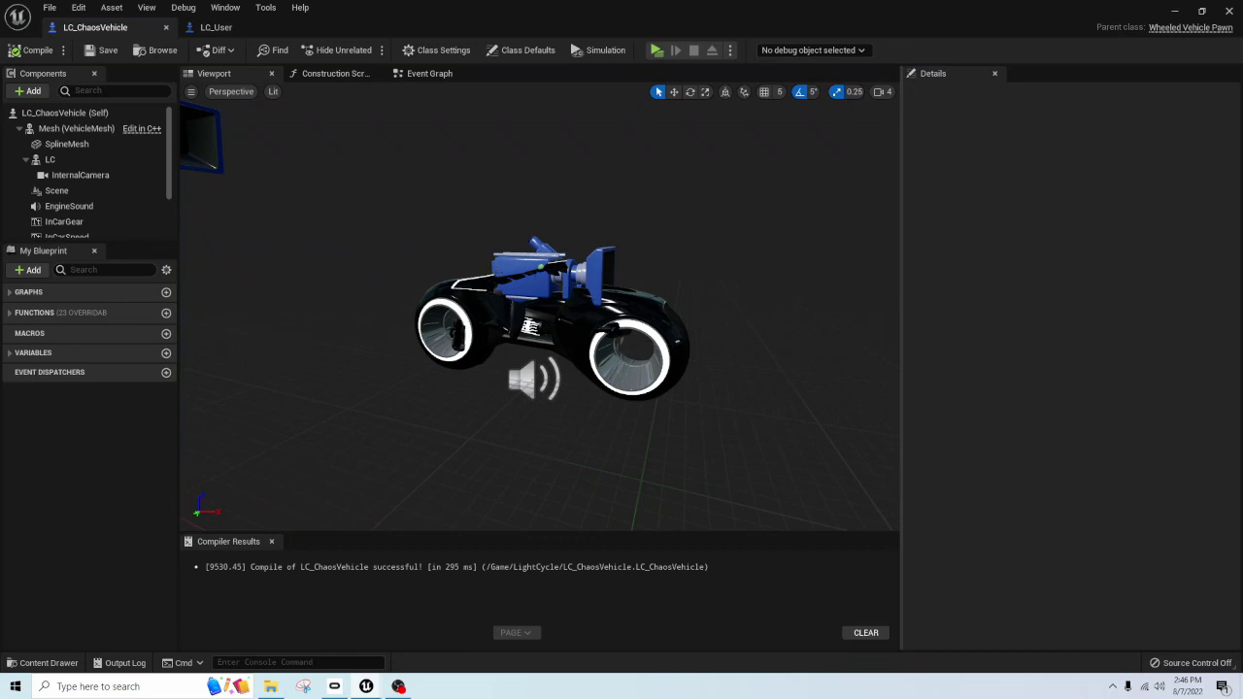
{"action": "left_click", "coordinate": [215, 27]}
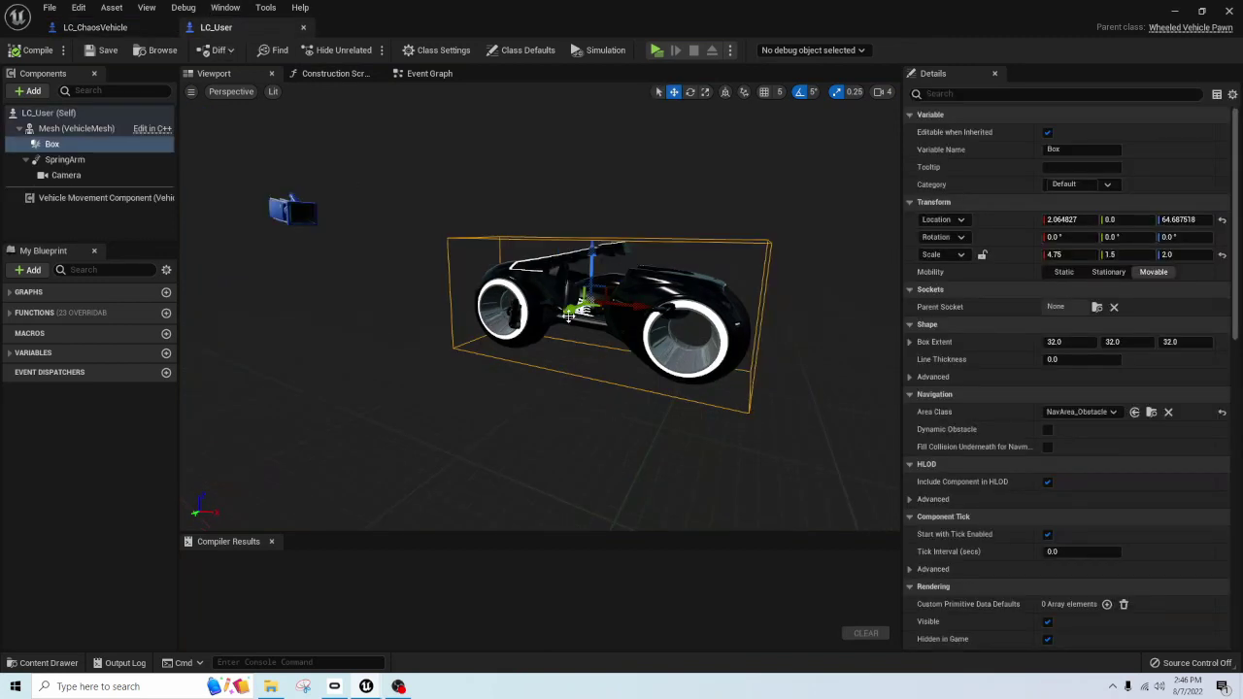
{"action": "right_click_drag", "start_coordinate": [333, 357], "coordinate": [333, 356]}
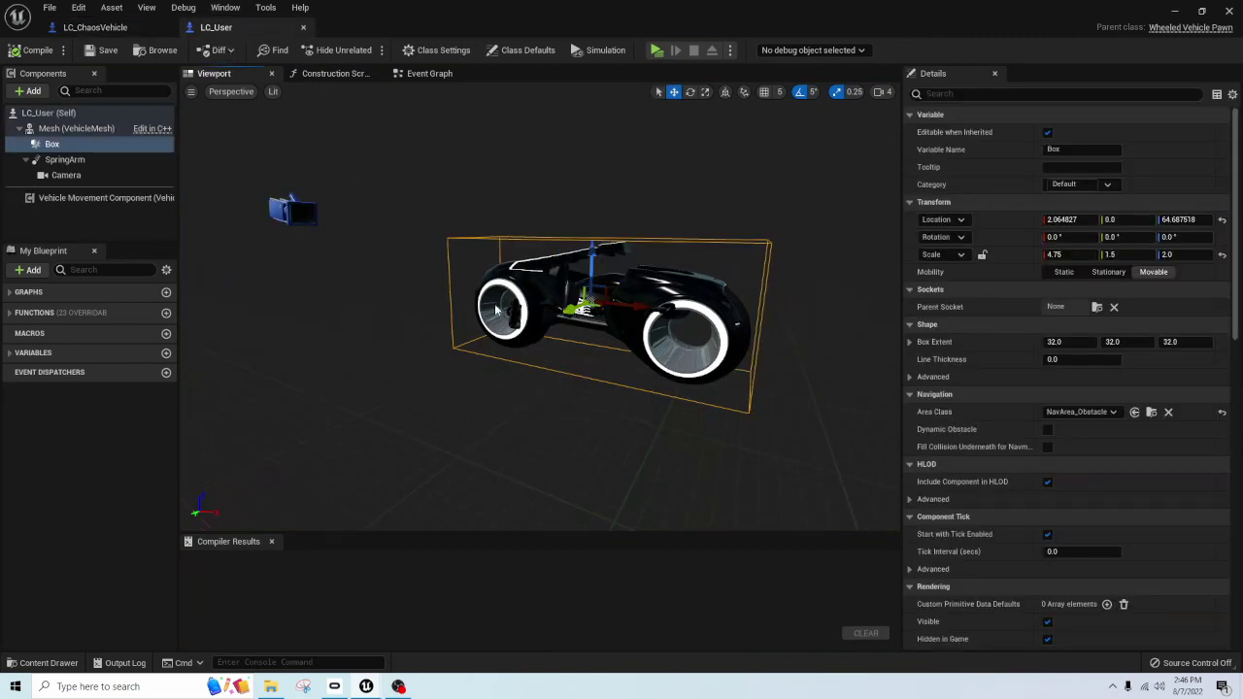